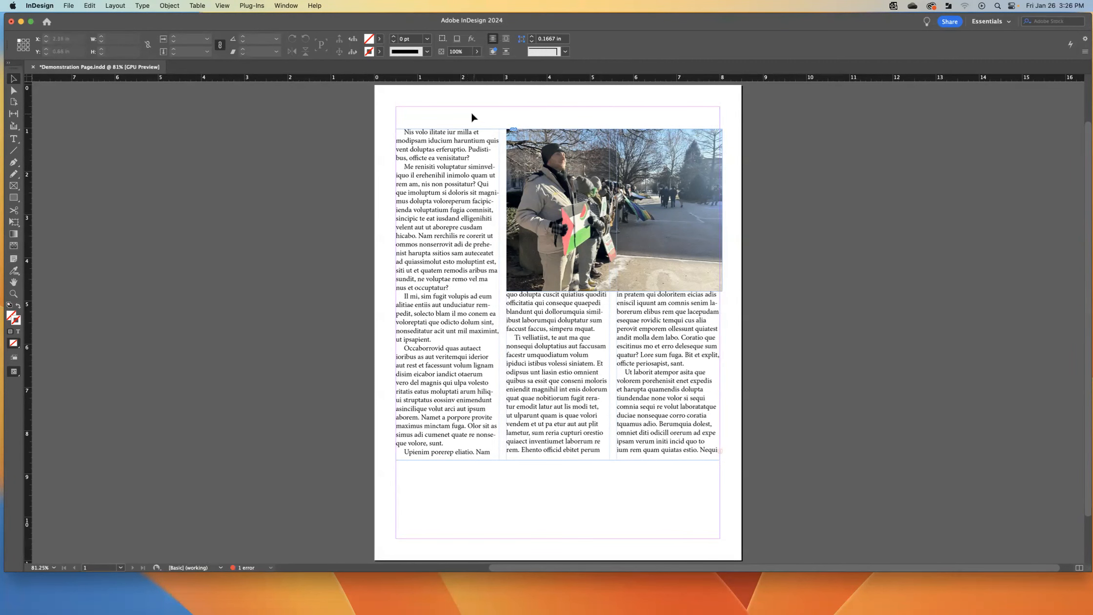
- Select the photo frame and its image content and nudge the image's position within the frame
left_click(13, 81)
left_click(603, 166)
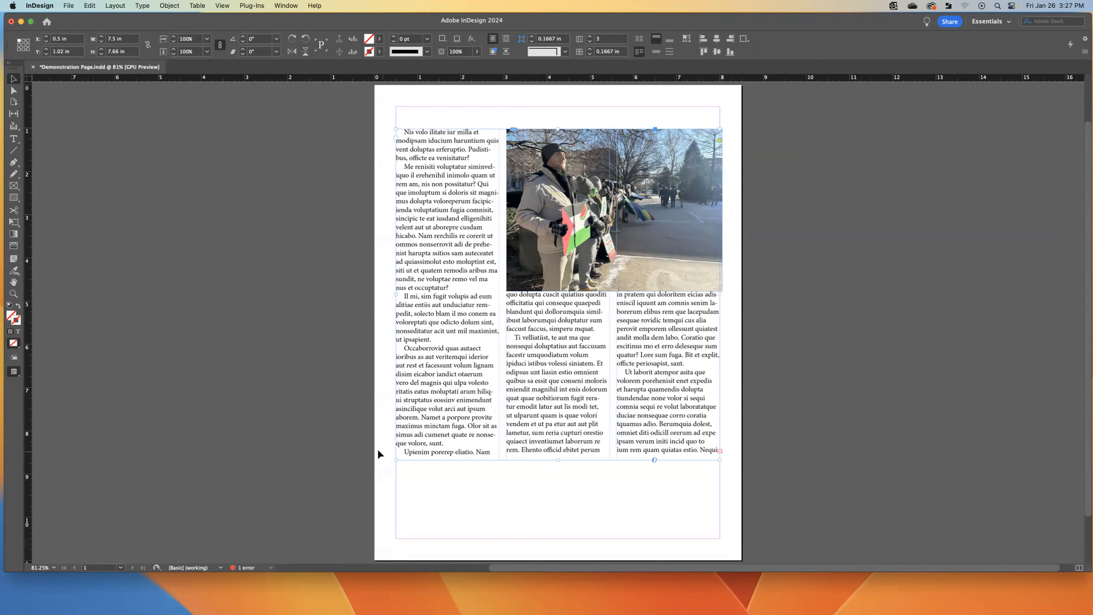
left_click(581, 182)
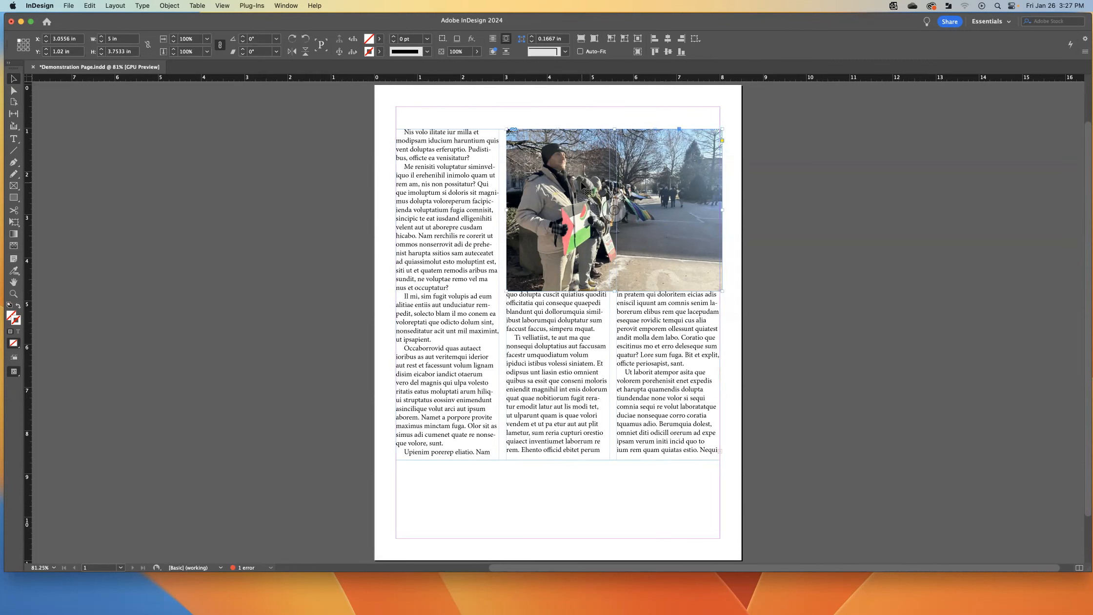
left_click(581, 182)
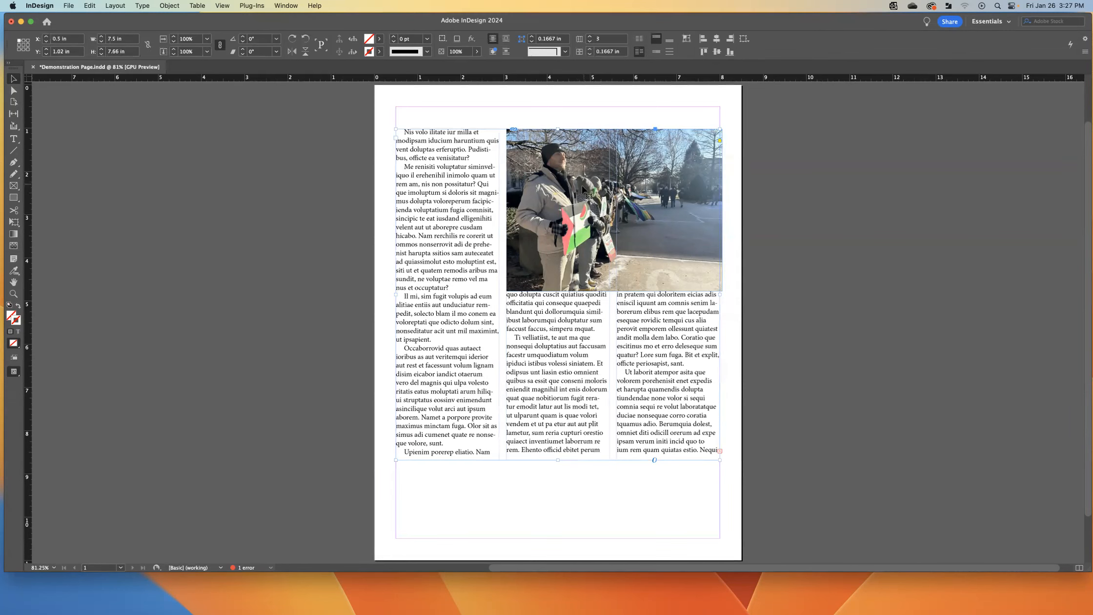
left_click(478, 113)
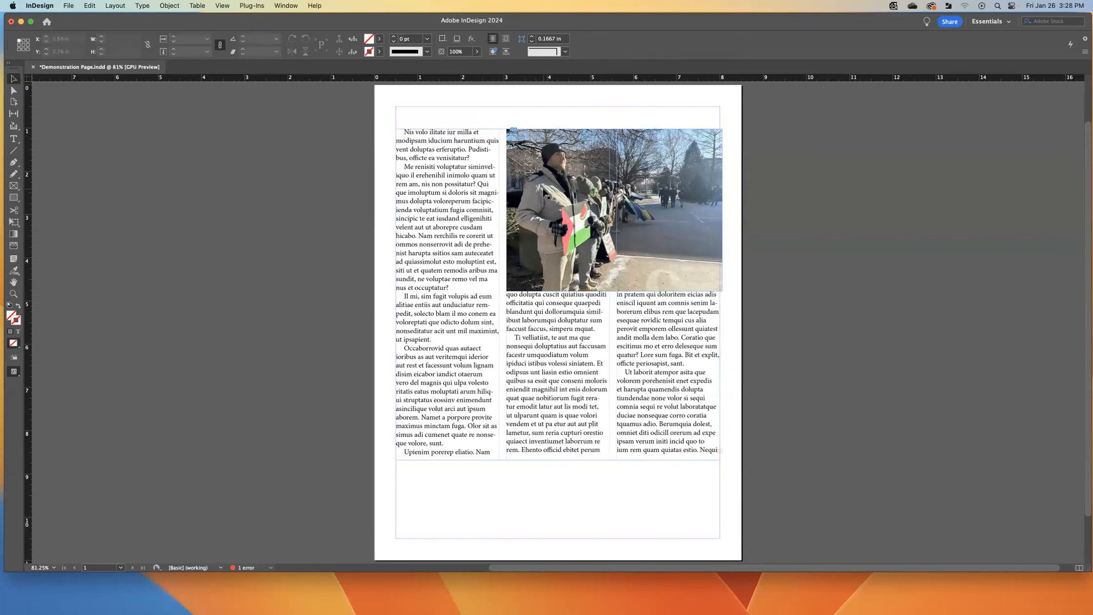
left_click(559, 176)
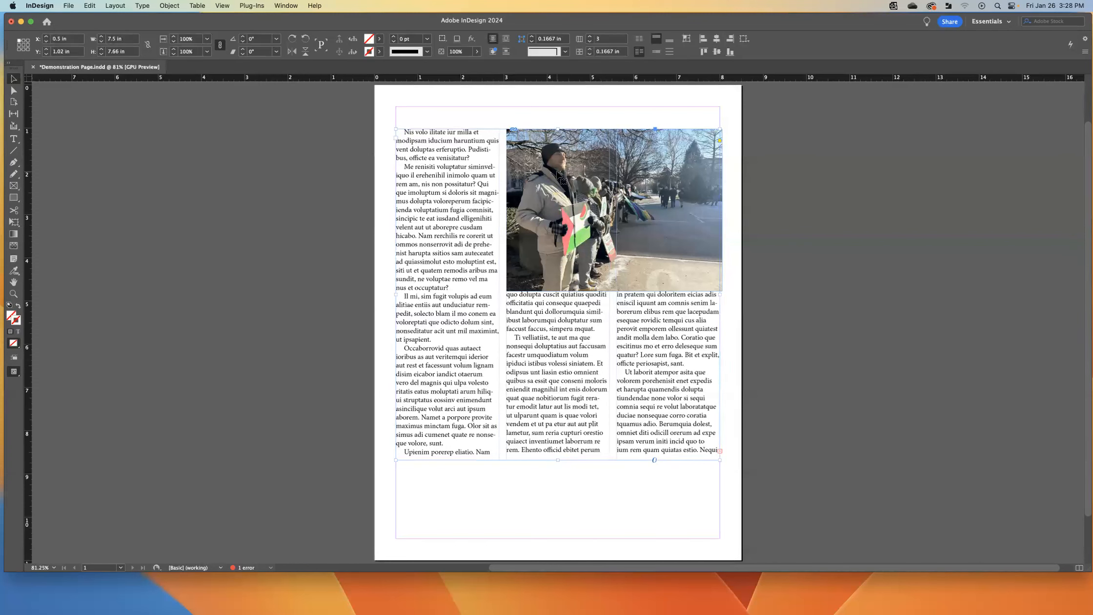
left_click(559, 175)
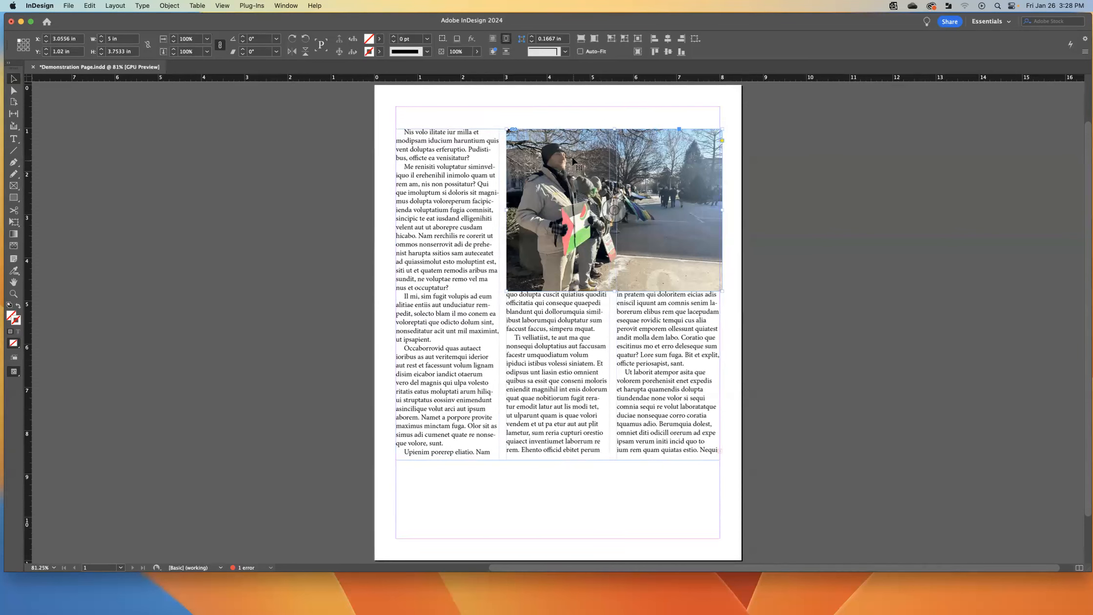
left_click_drag(575, 158, 481, 192)
left_click_drag(536, 227, 557, 191)
left_click(428, 118)
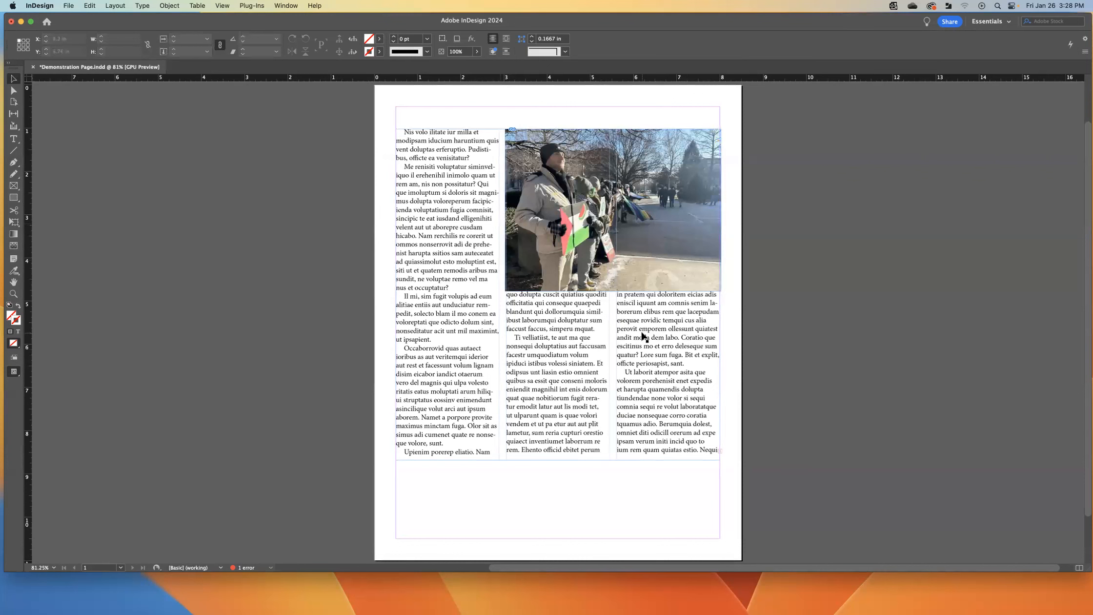
- Move the three-column text frame down the page and place the photo centred above it near the top margin
left_click(651, 352)
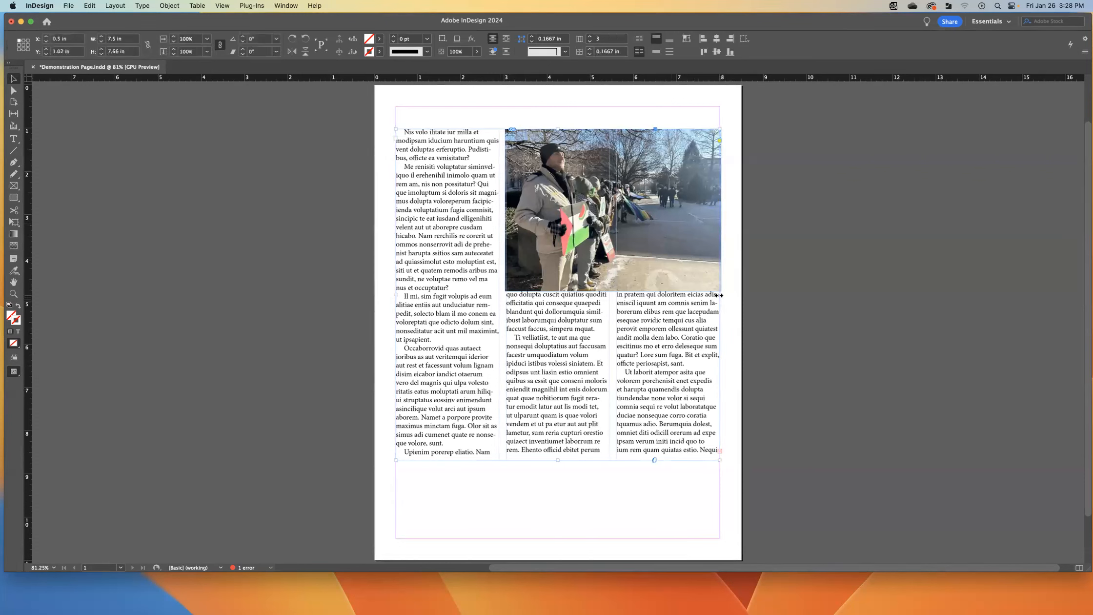
left_click_drag(720, 295, 719, 295)
left_click_drag(525, 344, 529, 448)
left_click_drag(606, 207, 561, 181)
left_click_drag(563, 240, 567, 288)
left_click(438, 245)
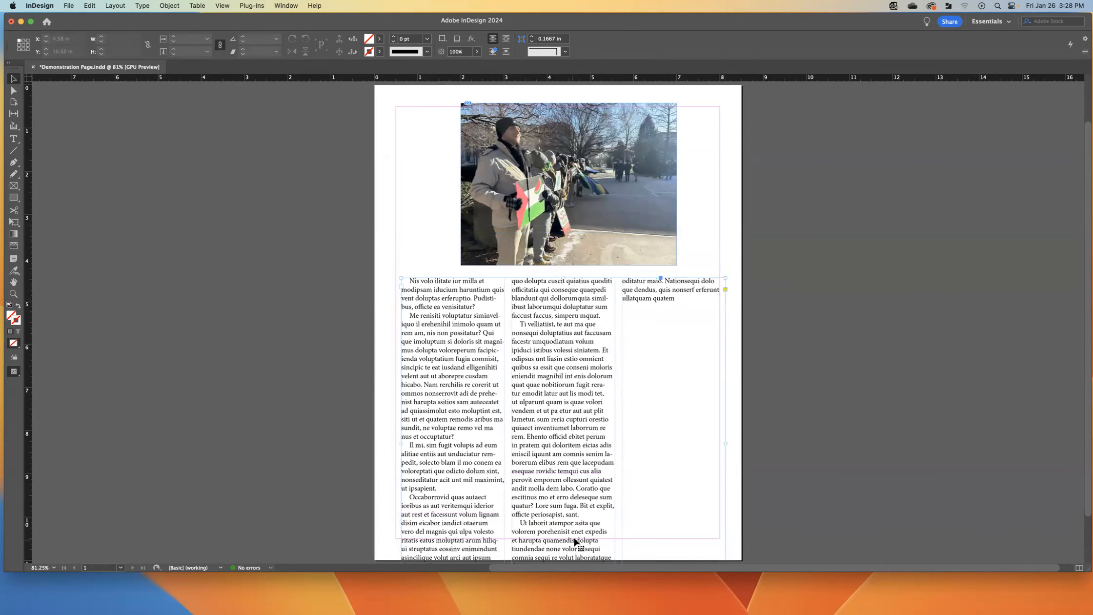
- Select the photo frame and then the text frame to inspect their positions and sizes
left_click(588, 411)
left_click(421, 226)
left_click(509, 157)
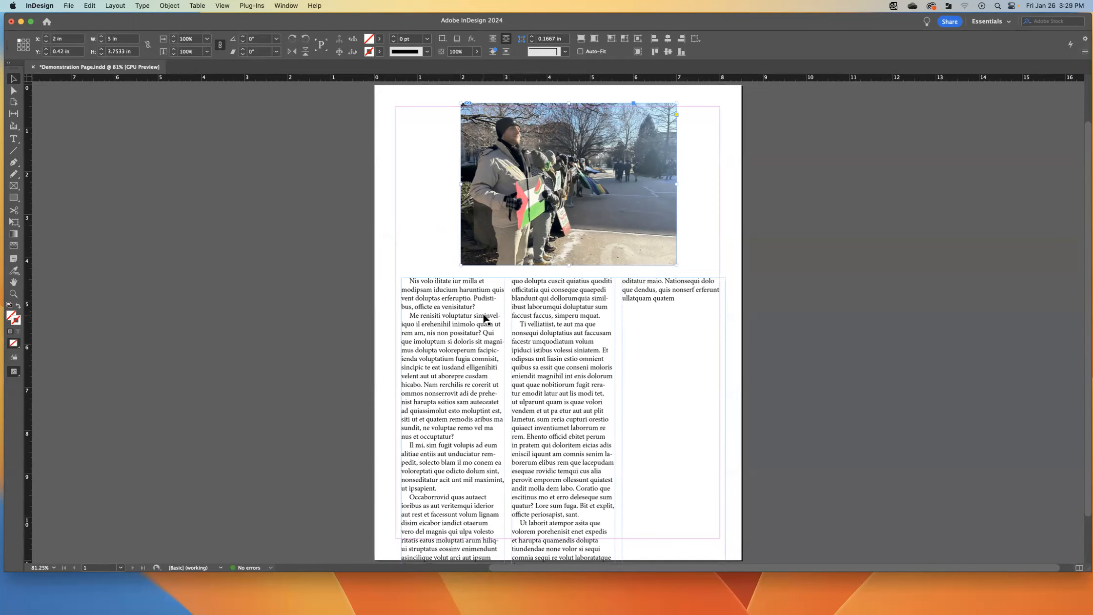
left_click(444, 296)
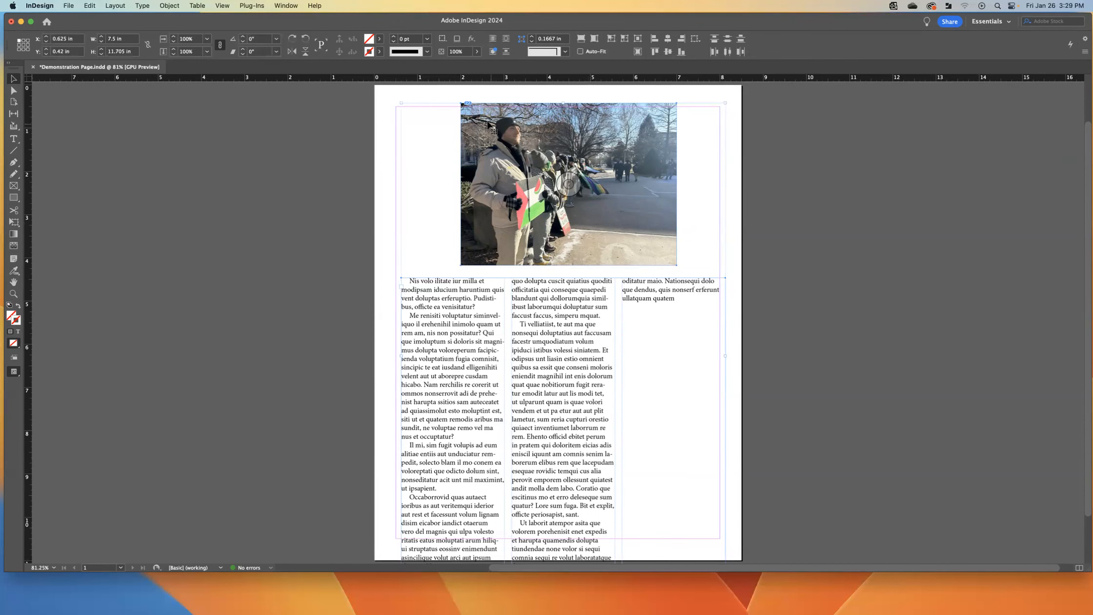
left_click_drag(482, 121, 573, 107)
left_click_drag(590, 305, 712, 332)
key("super+z")
key("super+z")
key("super+z")
key("super+z")
left_click(382, 200)
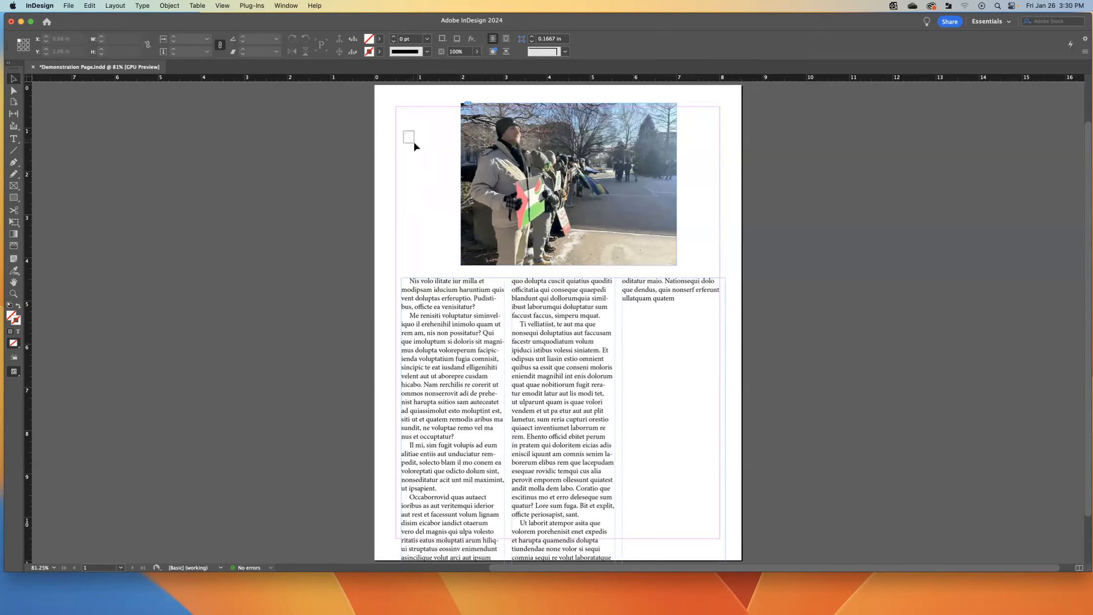
- Select the text frame and photo together and move them up and left to about X 0.5 in, Y 0.17 in
mouse_move(445, 180)
left_mouse_down()
mouse_move(467, 220)
mouse_move(518, 234)
mouse_move(566, 314)
mouse_move(638, 368)
mouse_move(697, 390)
mouse_move(669, 348)
left_mouse_up()
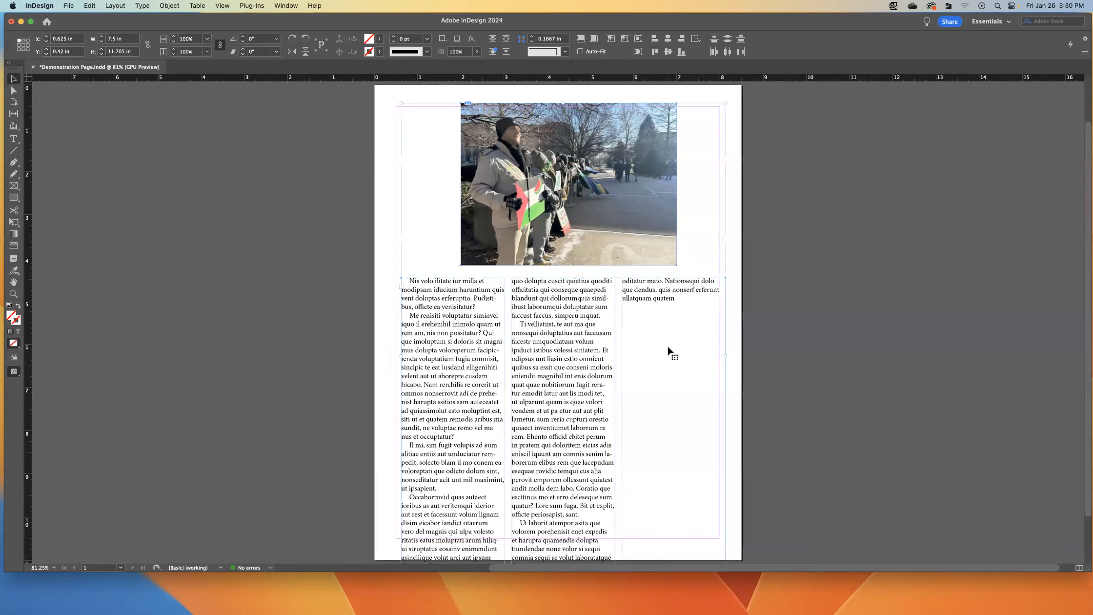
left_click_drag(510, 184, 517, 235)
left_click_drag(586, 224, 503, 177)
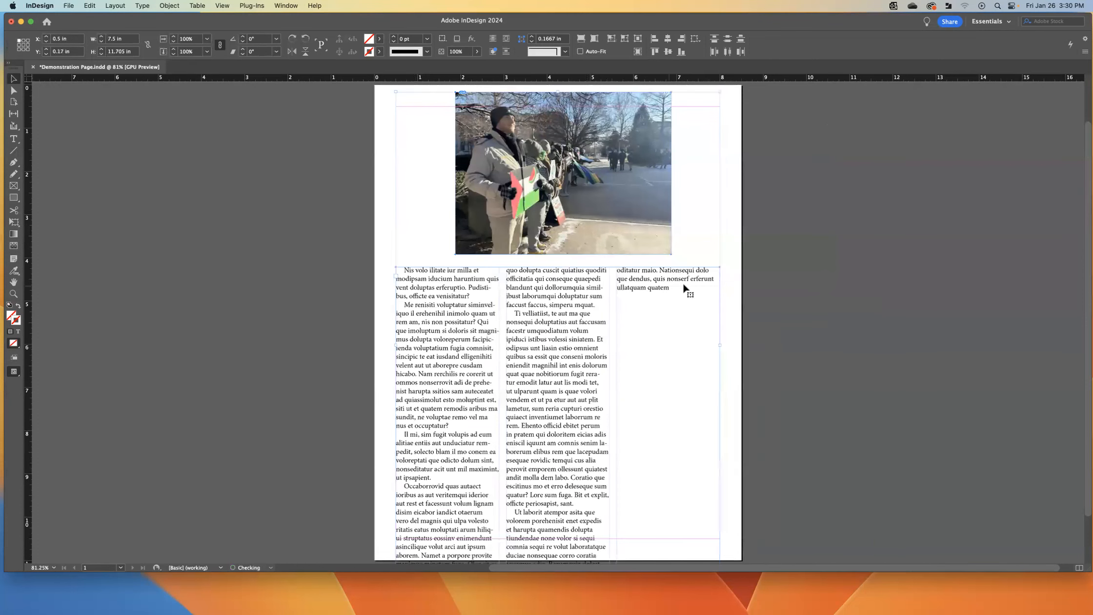